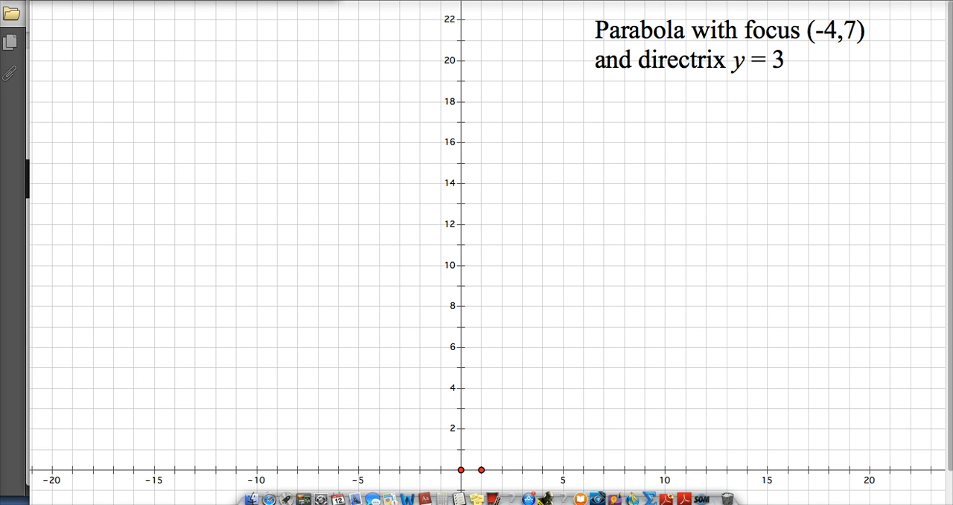
- Plot the new function 1/8(x + 4)^2 + 5 and move the parabola caption further right, clear of the curve
{"action": "left_click", "coordinate": [455, 0]}
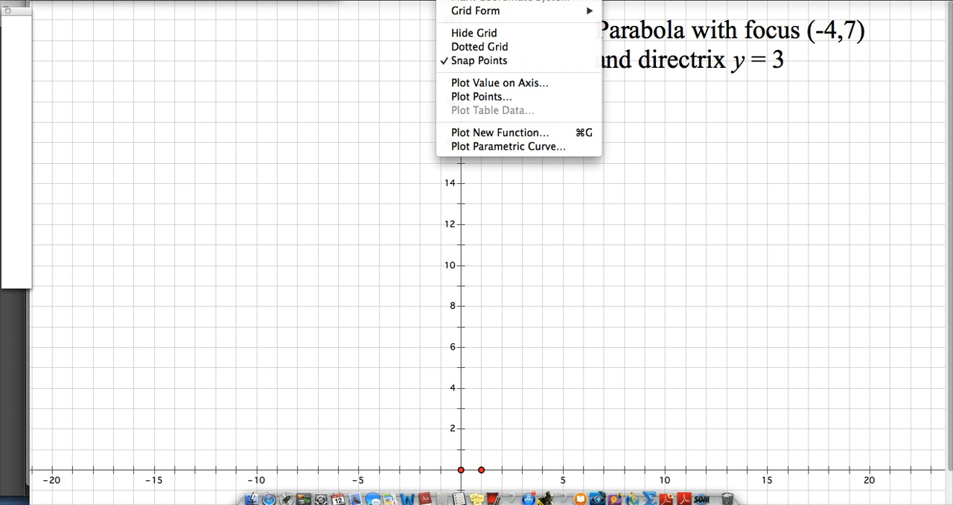
{"action": "left_click", "coordinate": [473, 133]}
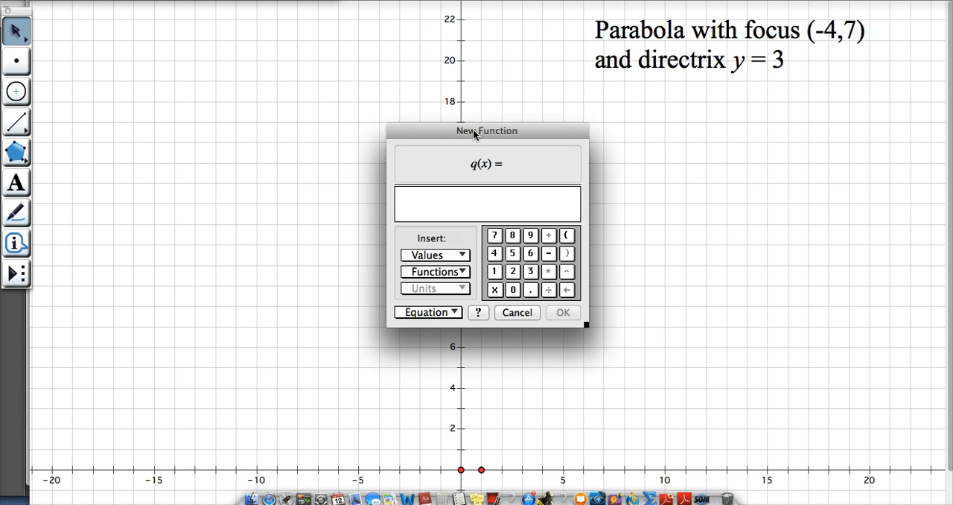
{"action": "type", "text": "1 / 8"}
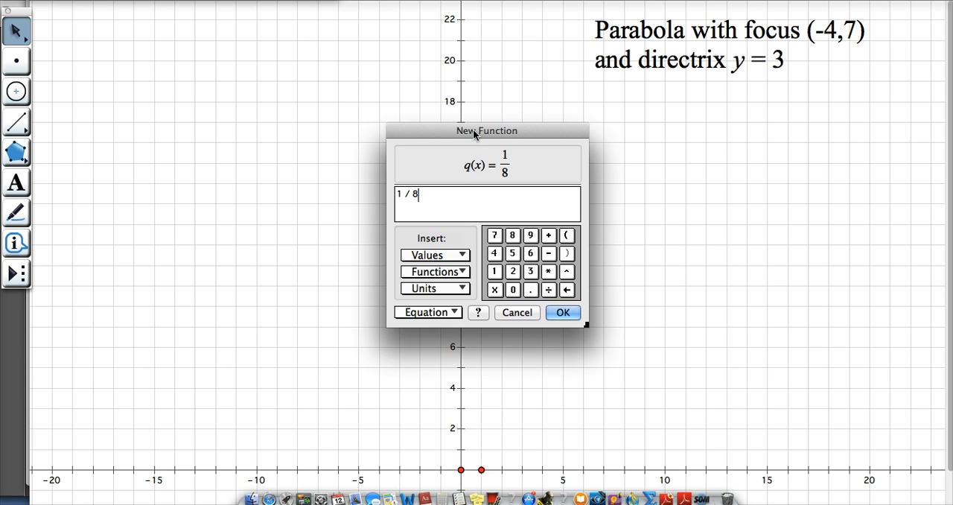
{"action": "type", "text": "("}
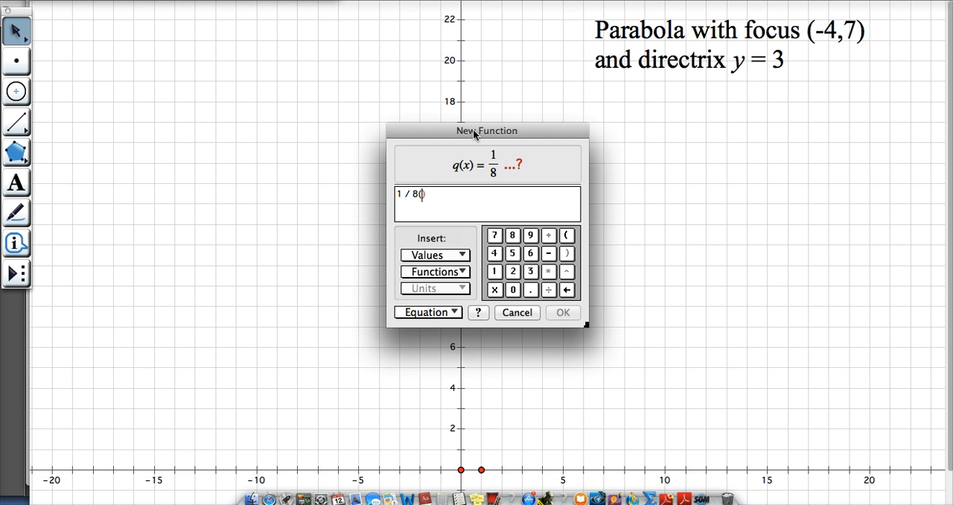
{"action": "type", "text": "x "}
{"action": "type", "text": "+ 4"}
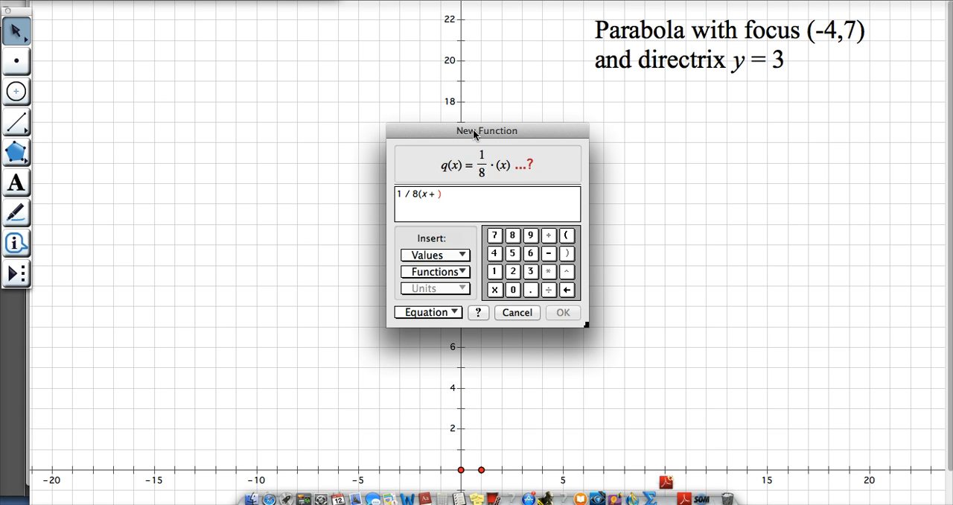
{"action": "type", "text": ") "}
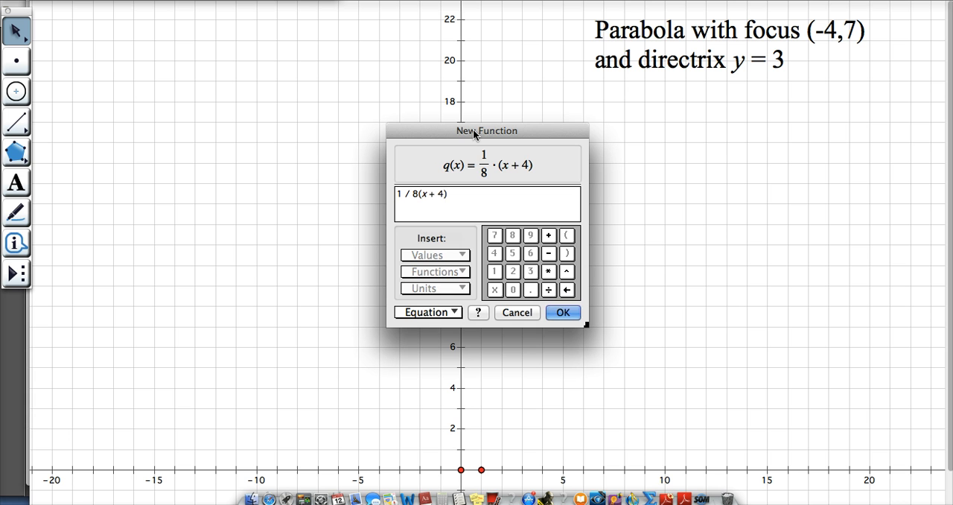
{"action": "type", "text": "^ 2 "}
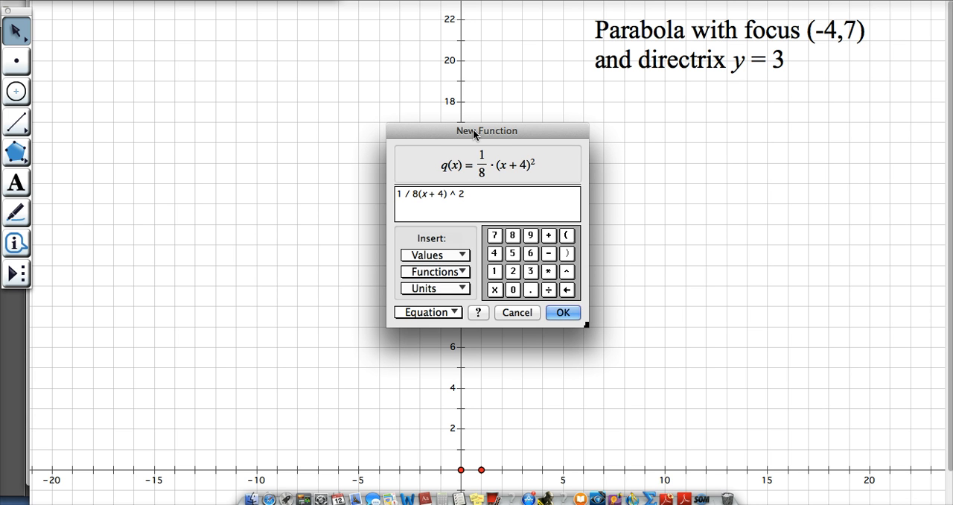
{"action": "type", "text": "+ 5"}
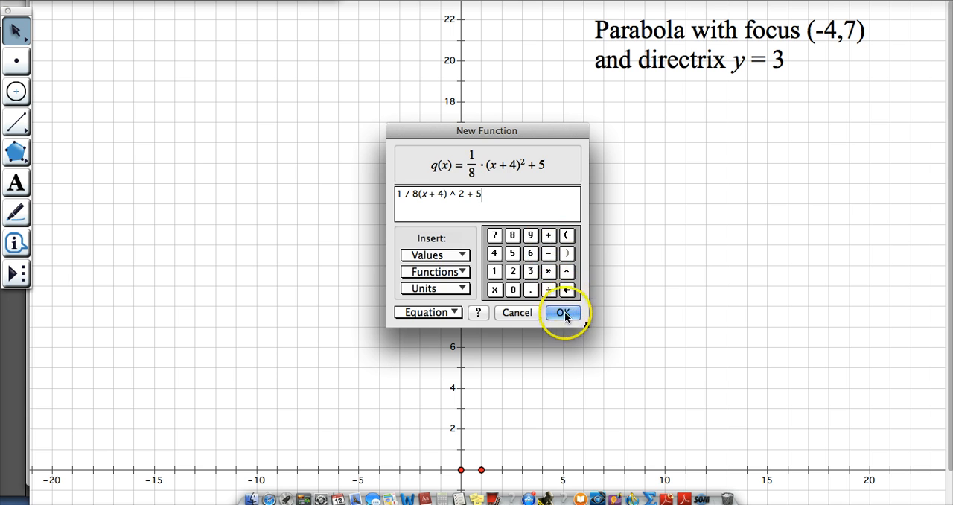
{"action": "left_click", "coordinate": [564, 313]}
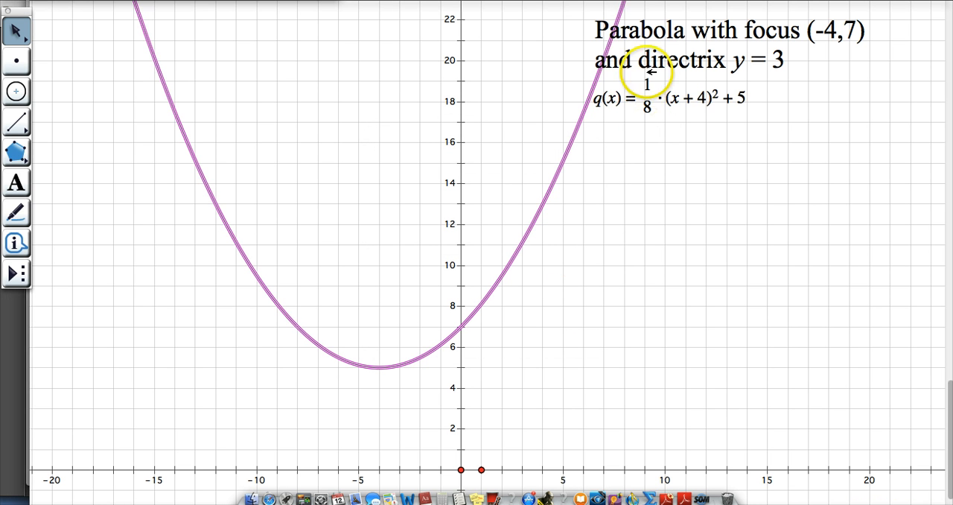
{"action": "left_click_drag", "start_coordinate": [672, 30], "coordinate": [734, 28]}
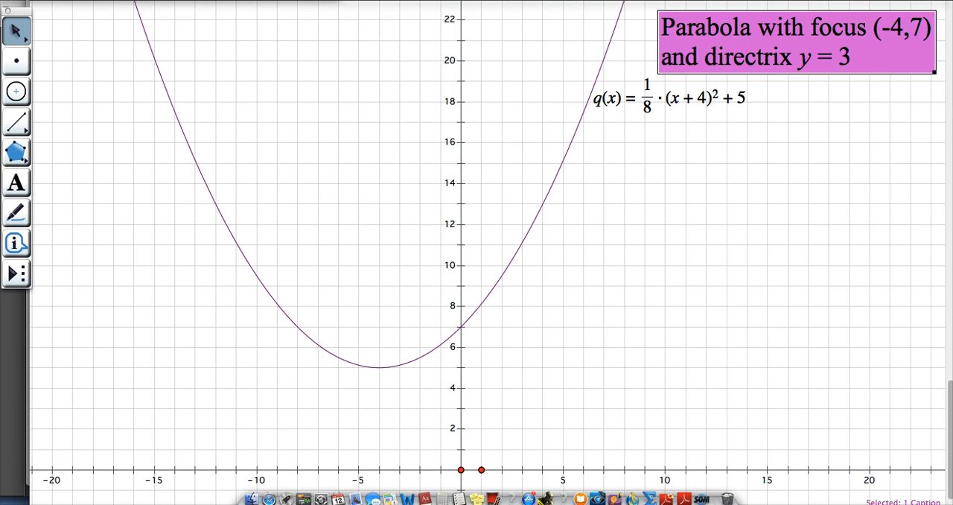
- Construct the focus point at (-4, 7) above the parabola's vertex
{"action": "left_click", "coordinate": [452, 0]}
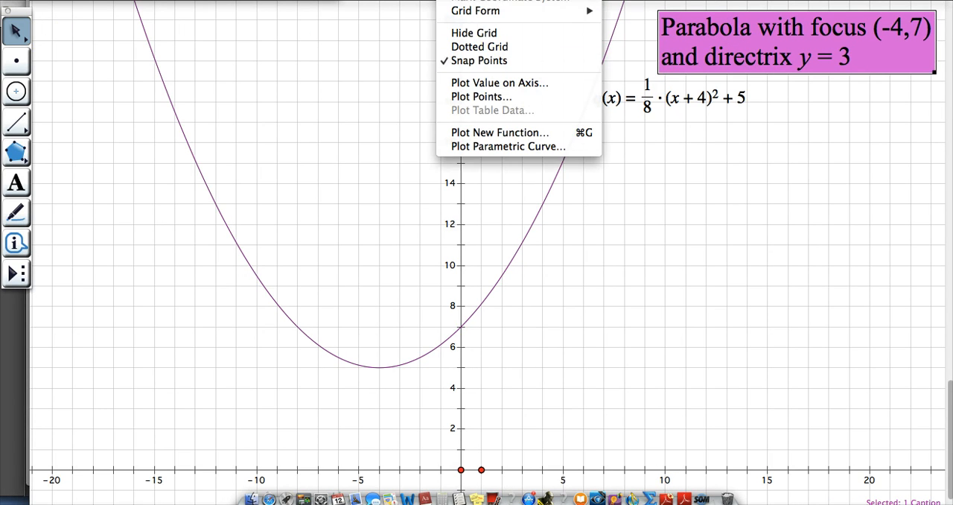
{"action": "left_click", "coordinate": [452, 0]}
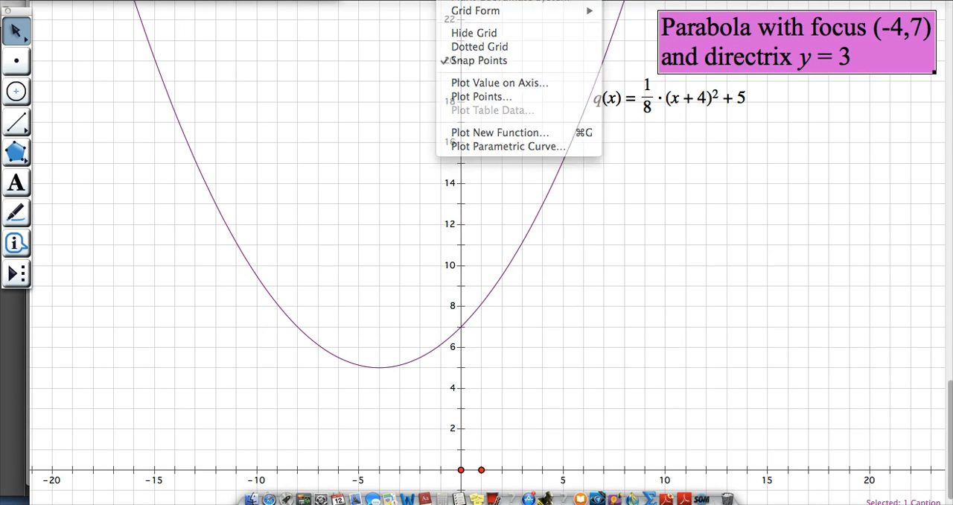
{"action": "left_click", "coordinate": [16, 61]}
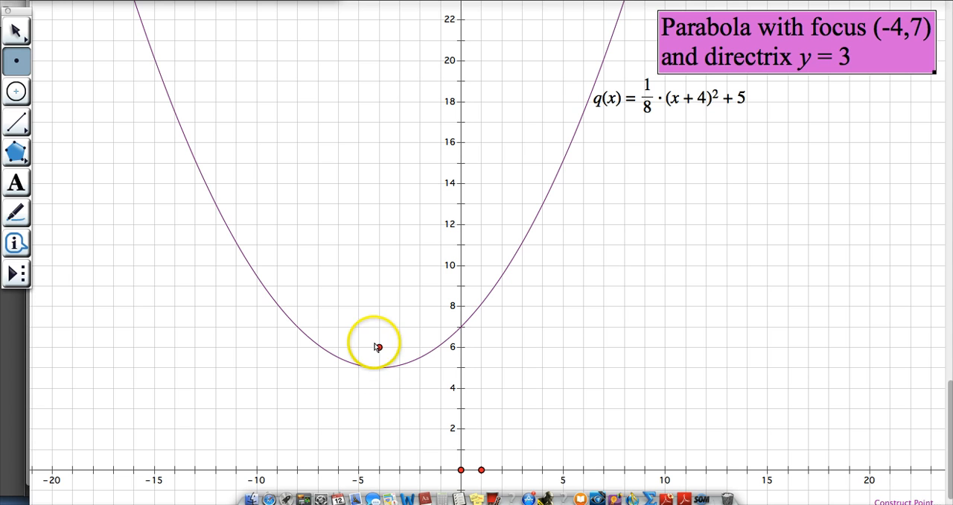
{"action": "left_click", "coordinate": [378, 327]}
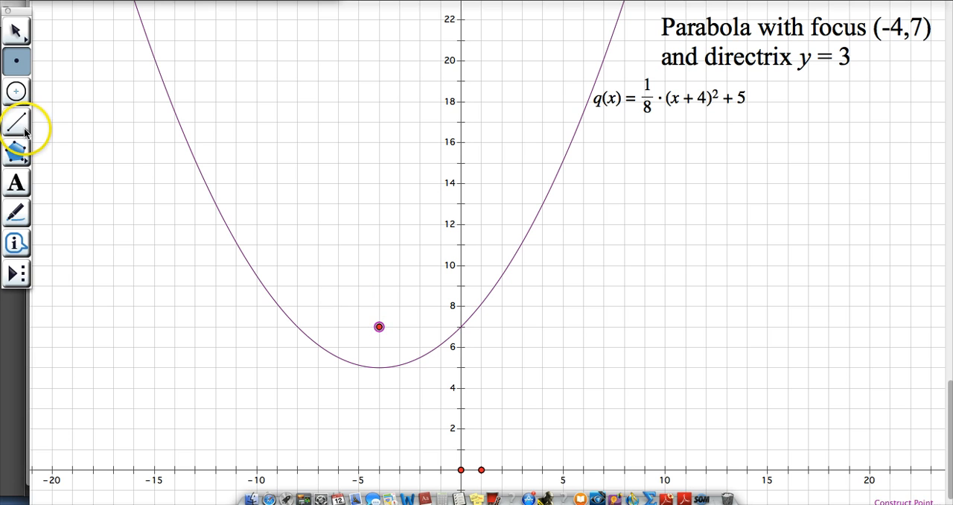
- Construct the horizontal directrix line y = 3 through the points (-15, 3) and (18, 3)
{"action": "left_click_drag", "start_coordinate": [24, 132], "coordinate": [102, 126]}
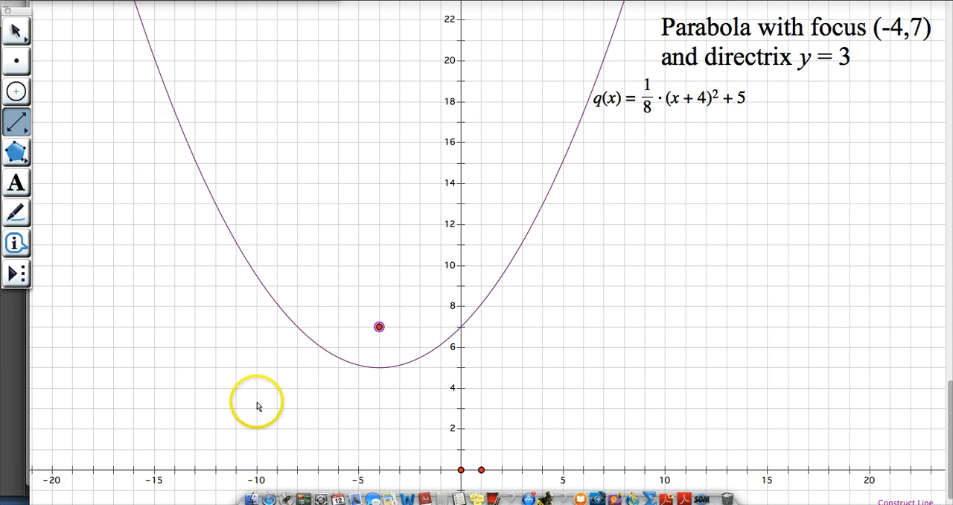
{"action": "left_click", "coordinate": [154, 408]}
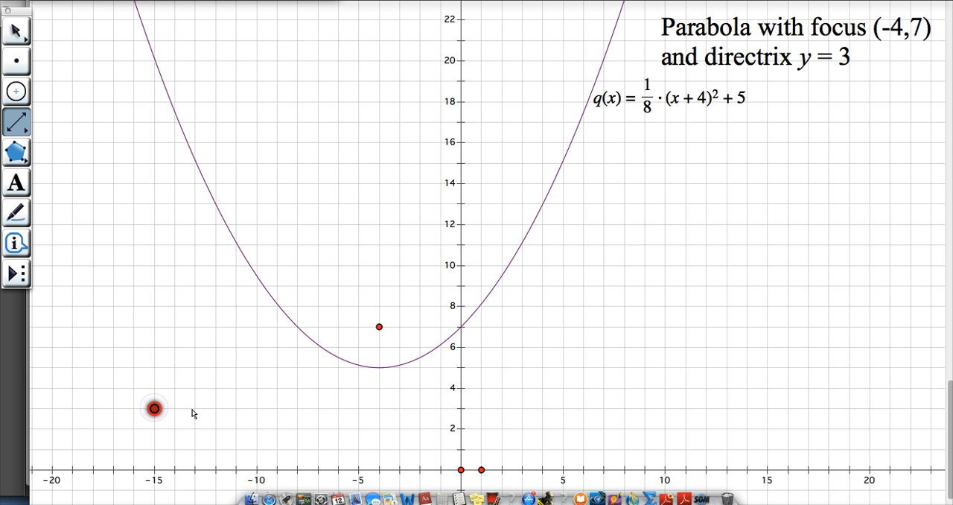
{"action": "left_click", "coordinate": [338, 408]}
{"action": "left_click_drag", "start_coordinate": [337, 408], "coordinate": [828, 408]}
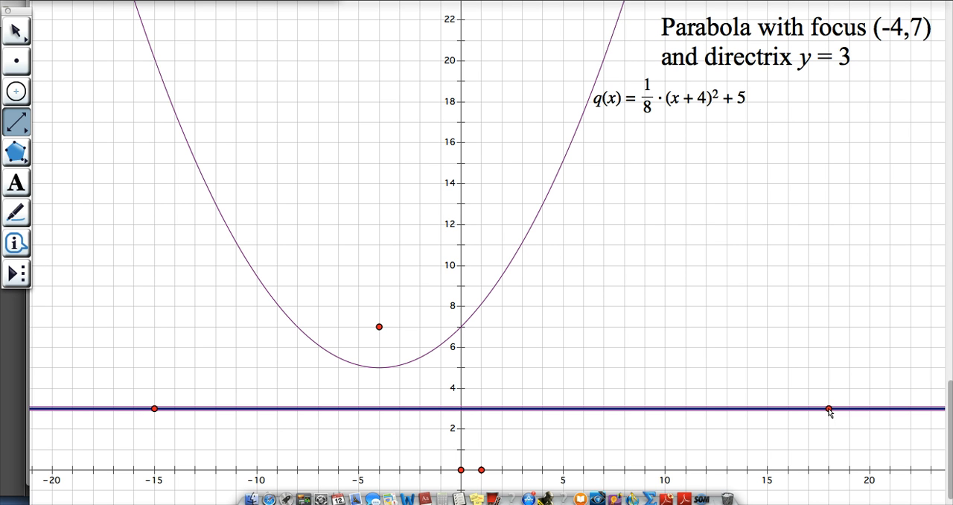
- Construct a point on the parabola's right branch at about x = 4.5
{"action": "left_click", "coordinate": [16, 60]}
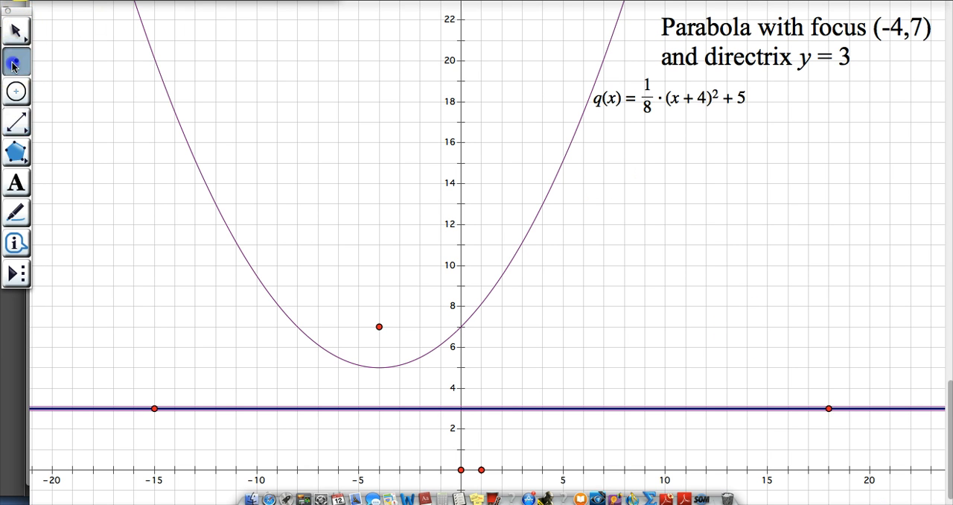
{"action": "left_click", "coordinate": [550, 185]}
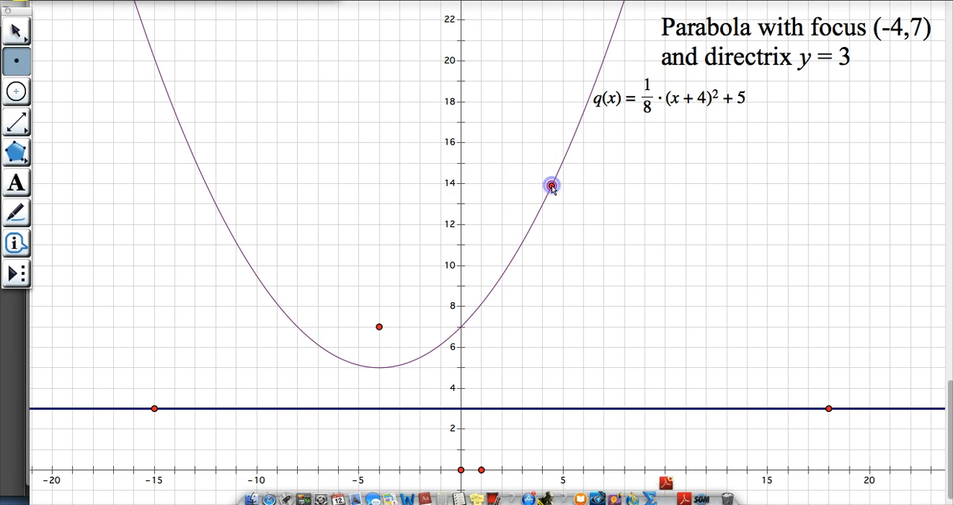
{"action": "left_click", "coordinate": [17, 31]}
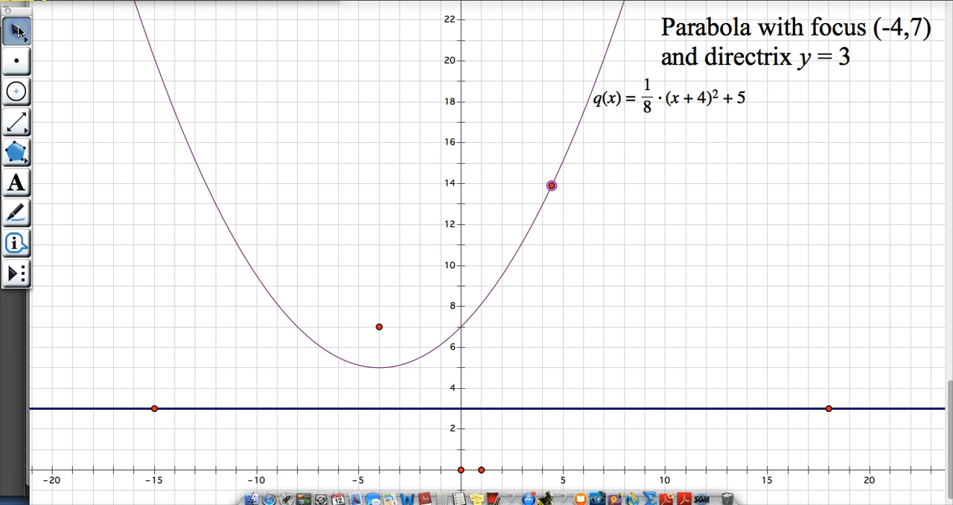
- Label the point on the parabola P and the focus point F
{"action": "left_click", "coordinate": [16, 182]}
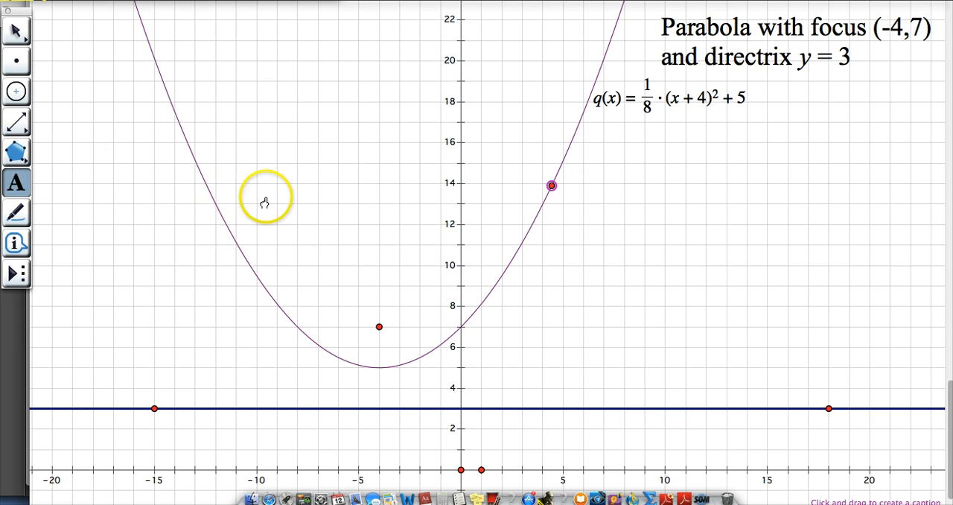
{"action": "left_click", "coordinate": [550, 185]}
{"action": "double_click", "coordinate": [551, 187]}
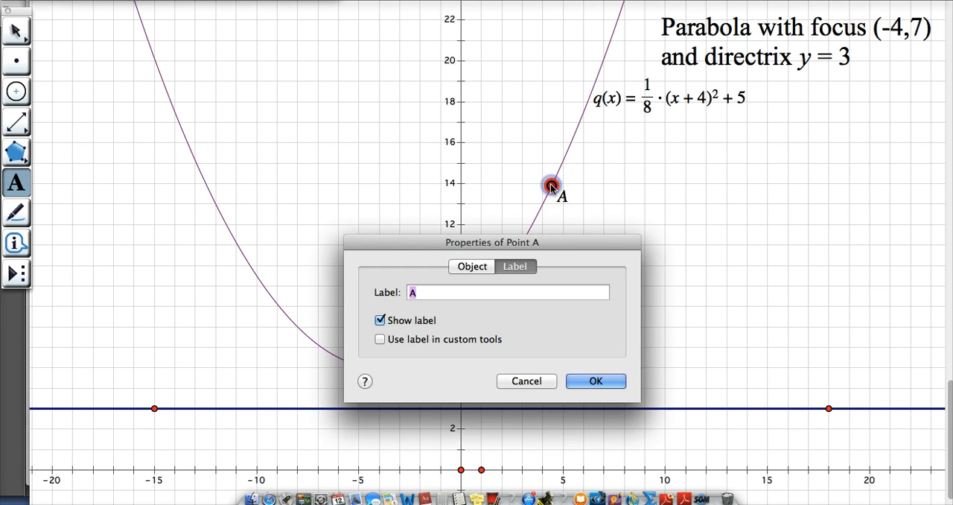
{"action": "key", "text": "BackSpace"}
{"action": "type", "text": "P"}
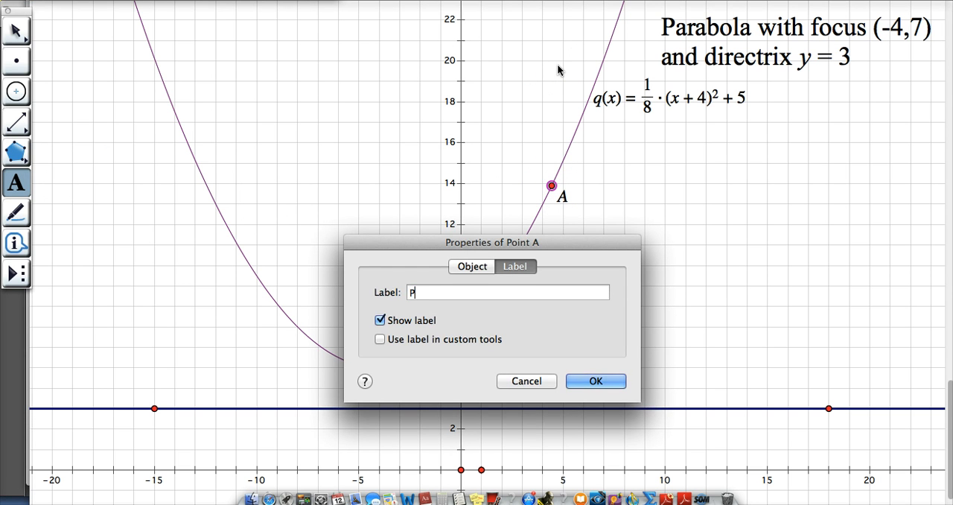
{"action": "key", "text": "Return"}
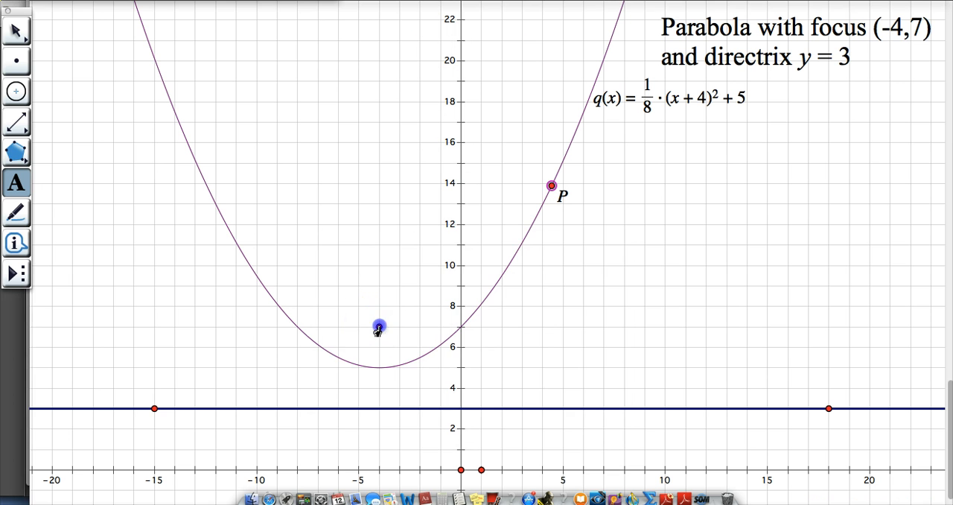
{"action": "double_click", "coordinate": [379, 326]}
{"action": "type", "text": "F"}
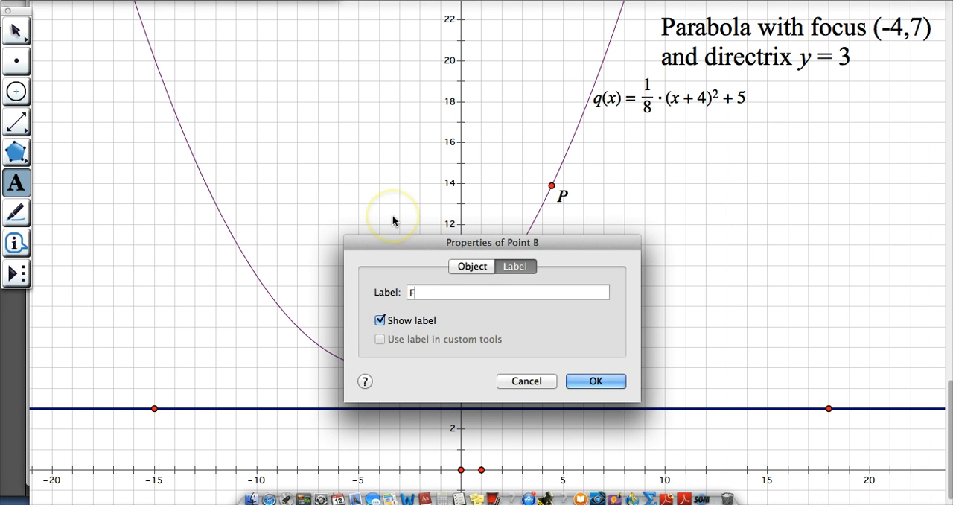
{"action": "key", "text": "Return"}
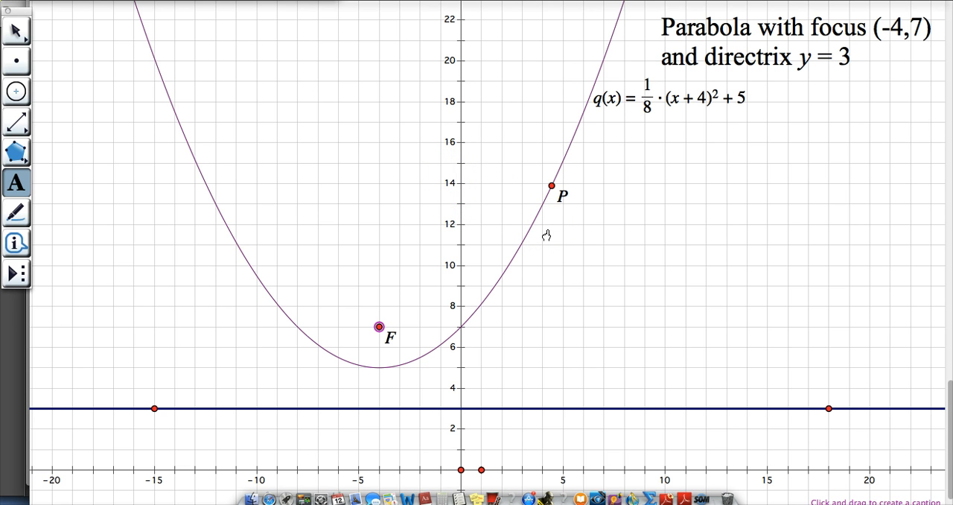
- Construct a line through point P perpendicular to the directrix
{"action": "left_click", "coordinate": [16, 31]}
{"action": "left_click", "coordinate": [508, 251]}
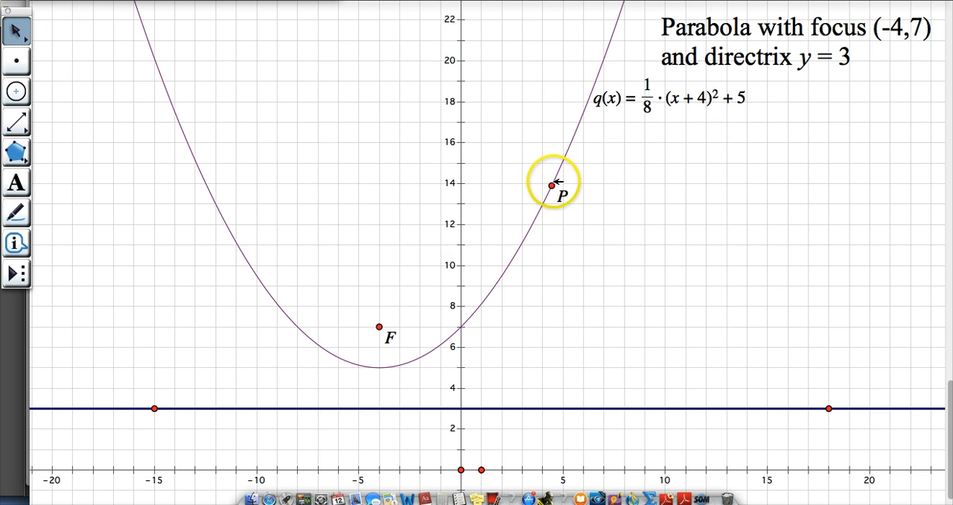
{"action": "left_click", "coordinate": [551, 185]}
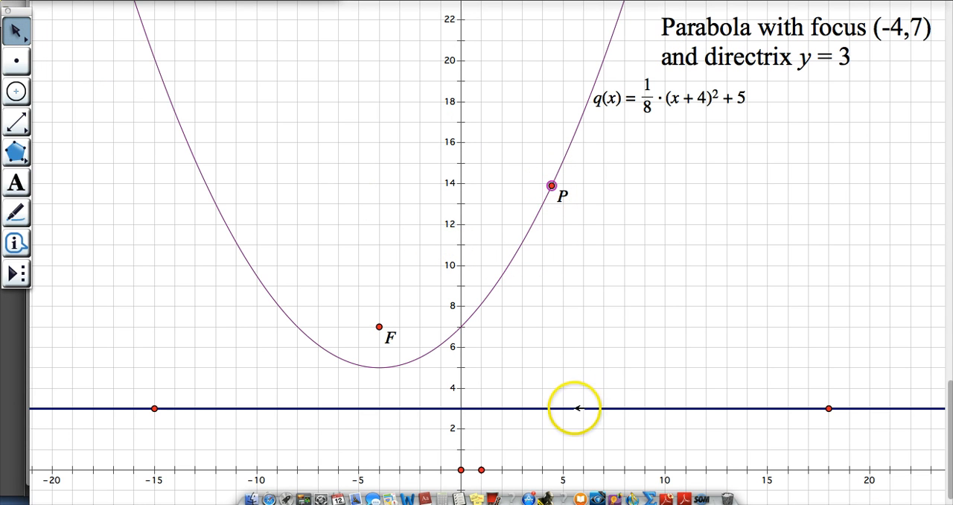
{"action": "left_click", "coordinate": [575, 408]}
{"action": "left_click", "coordinate": [584, 363]}
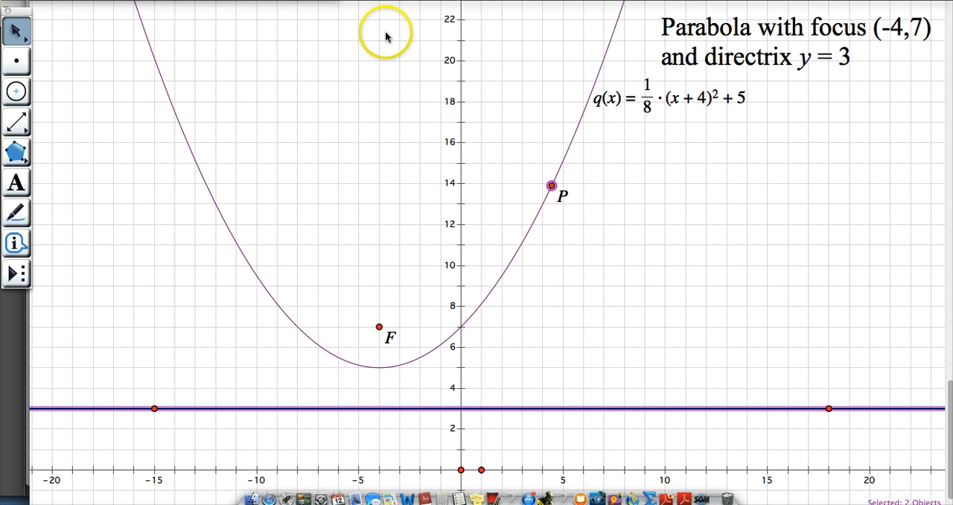
{"action": "left_click", "coordinate": [229, 1]}
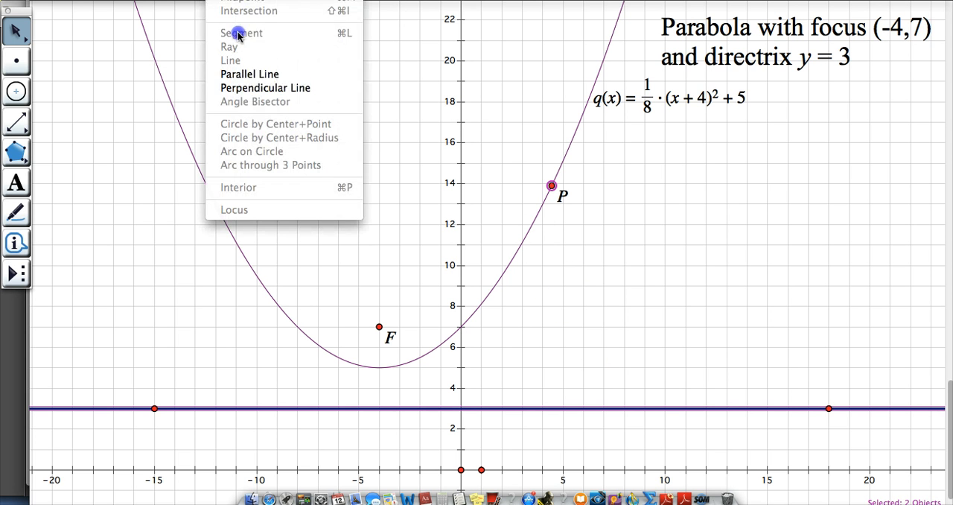
{"action": "left_click", "coordinate": [245, 87]}
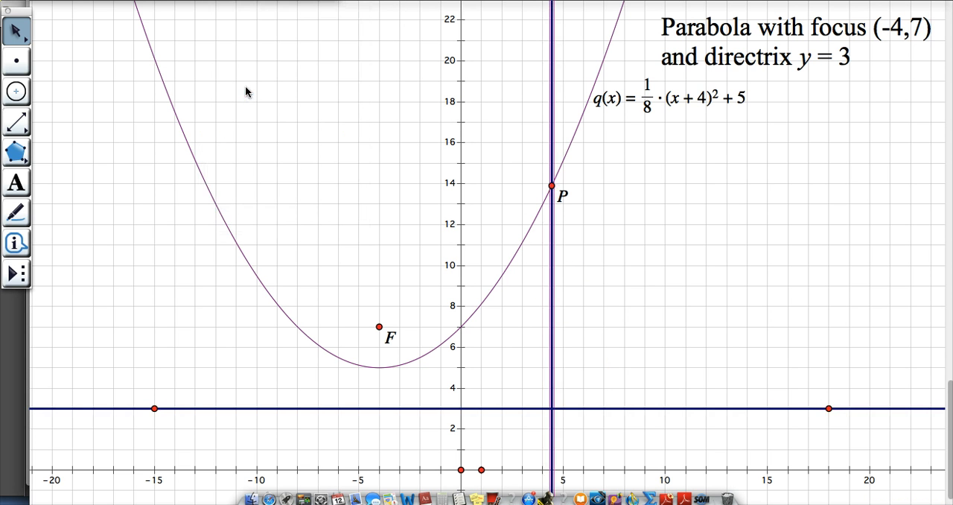
- Construct a segment from P along the perpendicular line down to its intersection with the directrix
{"action": "left_click", "coordinate": [16, 125]}
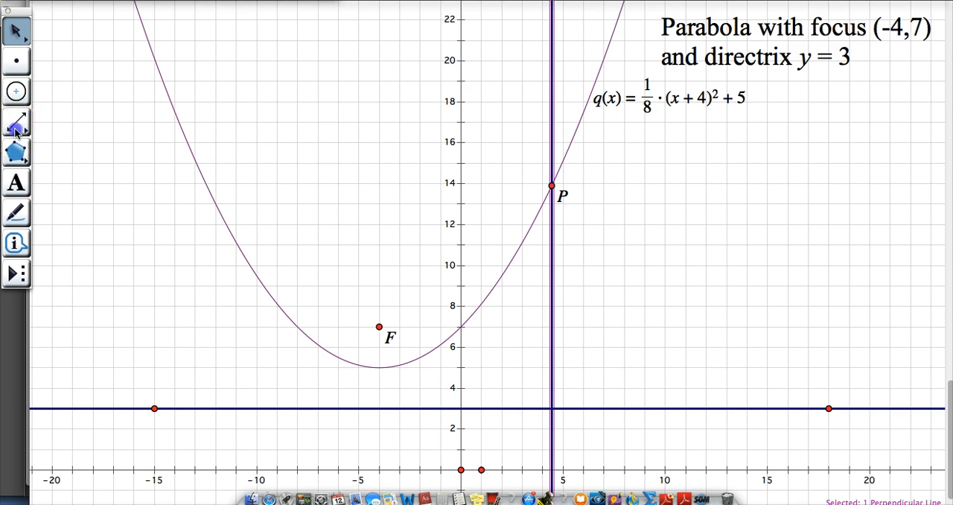
{"action": "left_click_drag", "start_coordinate": [16, 128], "coordinate": [47, 126]}
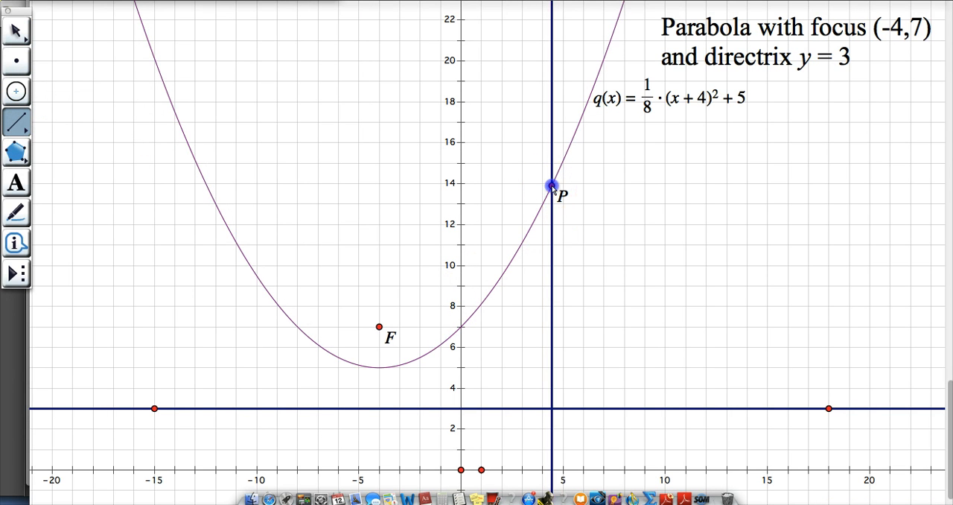
{"action": "left_click_drag", "start_coordinate": [552, 186], "coordinate": [552, 408]}
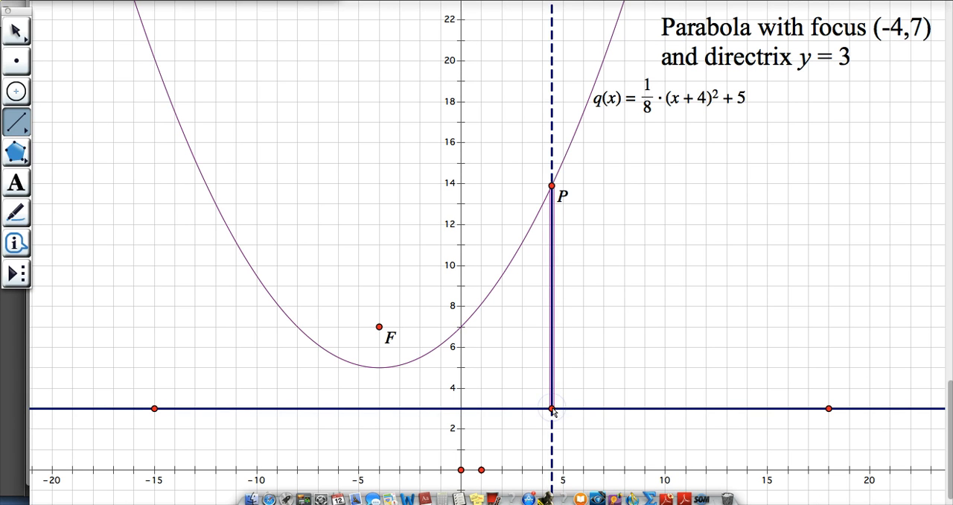
{"action": "left_click", "coordinate": [10, 27]}
{"action": "left_click", "coordinate": [117, 83]}
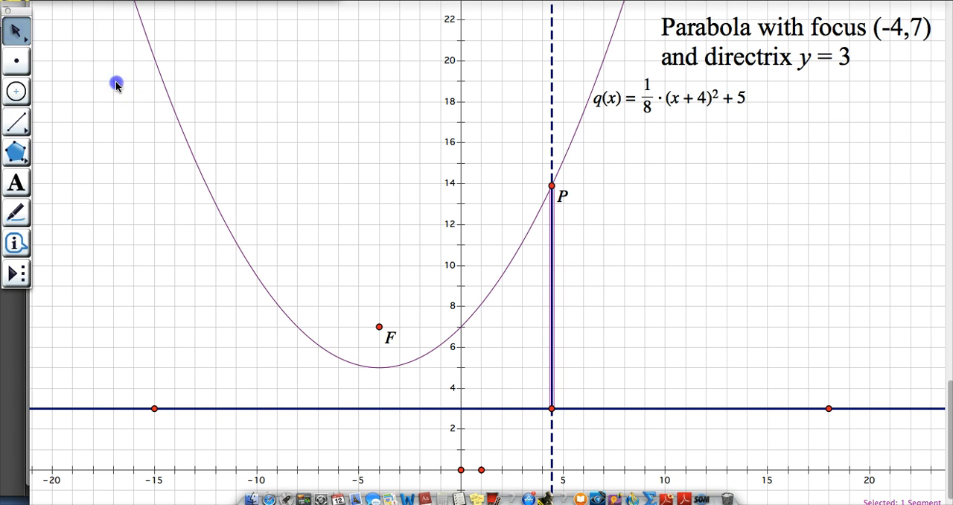
- Hide the dashed perpendicular line through P, keeping the segment from P to the directrix
{"action": "left_click", "coordinate": [551, 82]}
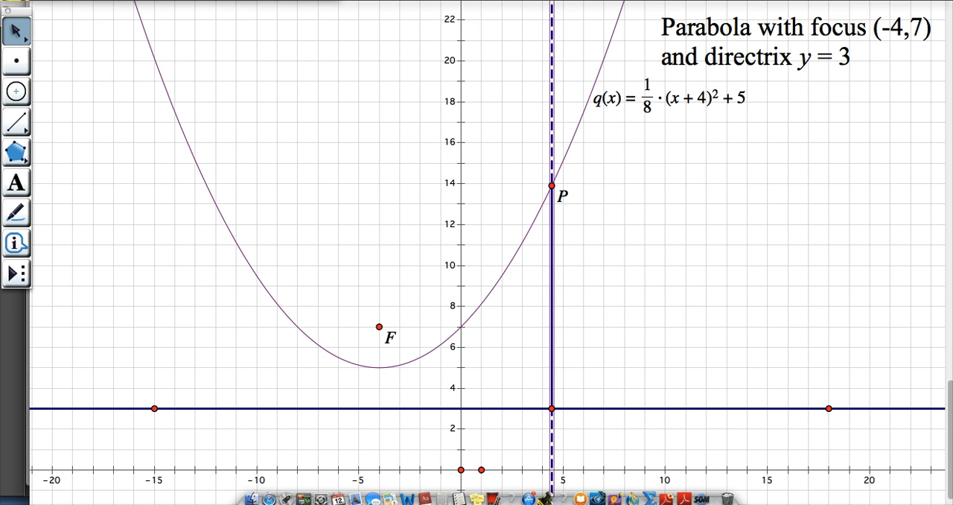
{"action": "left_click", "coordinate": [176, 0]}
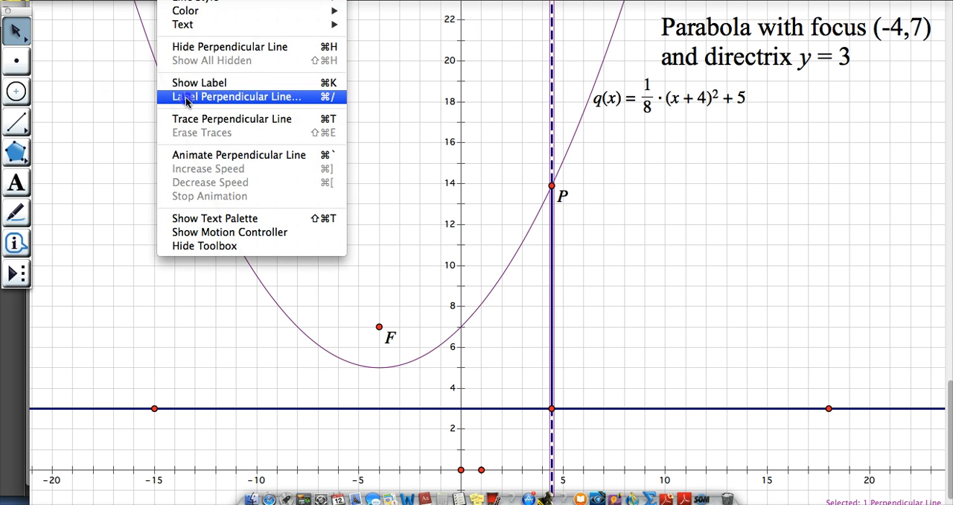
{"action": "left_click", "coordinate": [192, 46]}
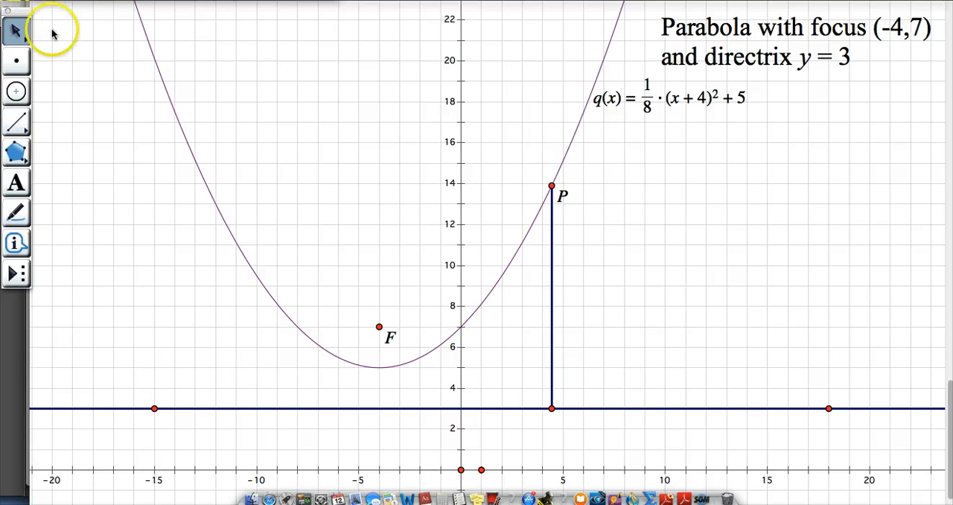
- Label the point where the vertical segment from P meets the directrix as A
{"action": "left_click", "coordinate": [16, 182]}
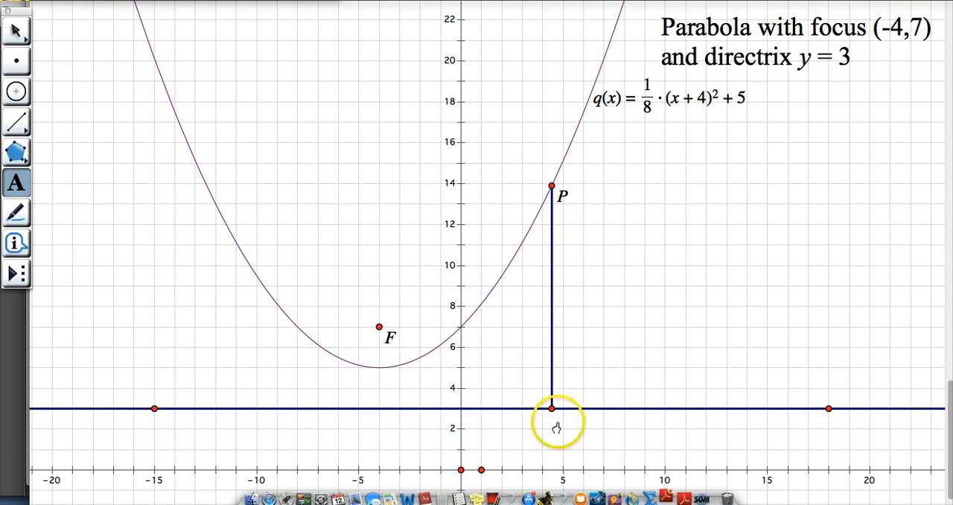
{"action": "double_click", "coordinate": [551, 410]}
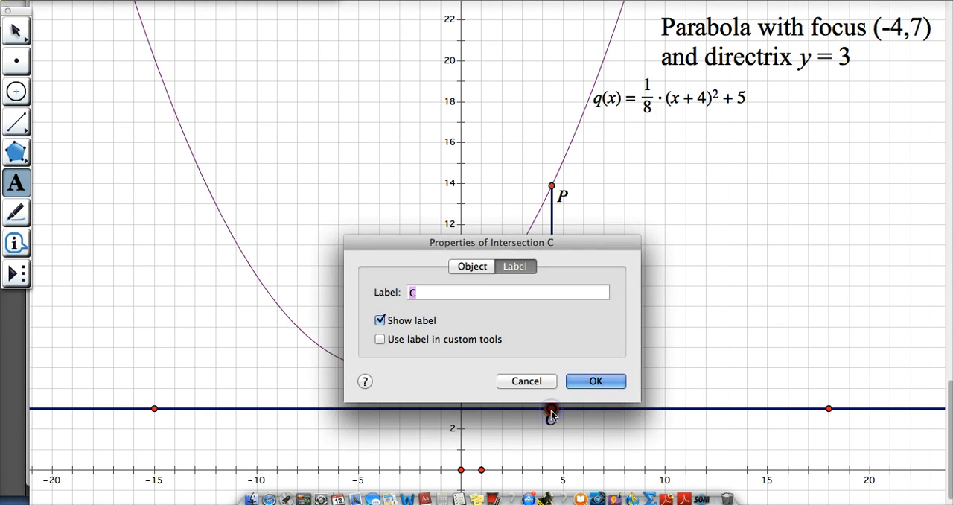
{"action": "type", "text": "A"}
{"action": "key", "text": "Return"}
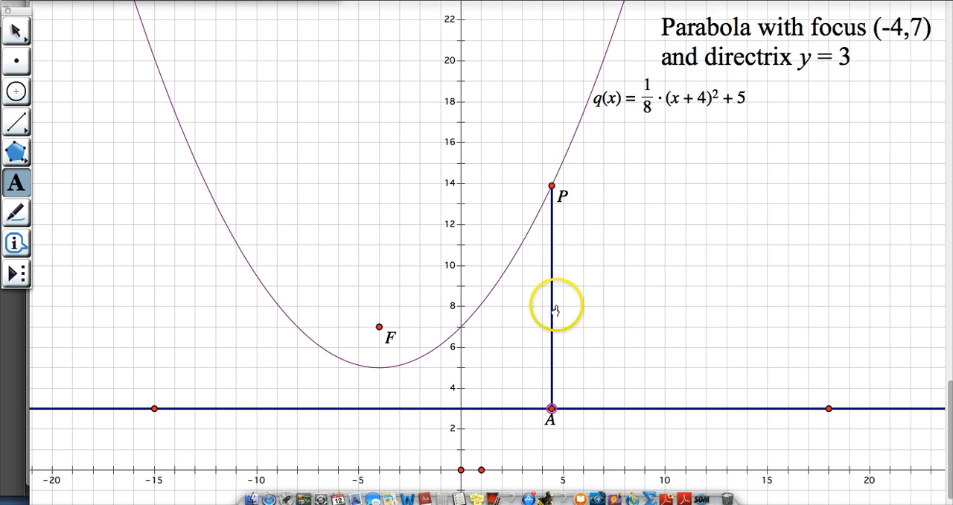
- Construct a segment from point P to the focus F
{"action": "left_click", "coordinate": [16, 121]}
{"action": "left_click_drag", "start_coordinate": [549, 184], "coordinate": [379, 325]}
{"action": "left_click", "coordinate": [16, 31]}
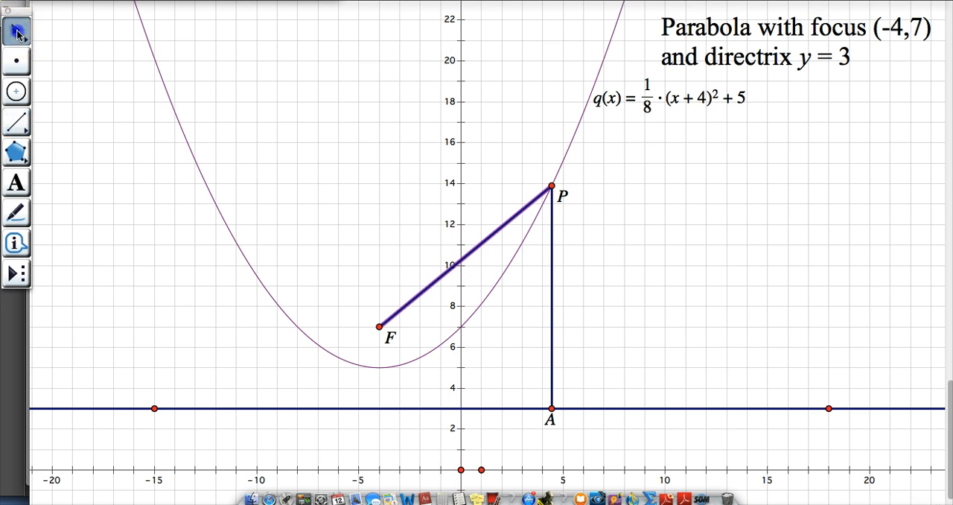
- Measure the lengths of segments PF and PA and place both measurements in the open area below the parabola's equation
{"action": "left_click", "coordinate": [551, 348]}
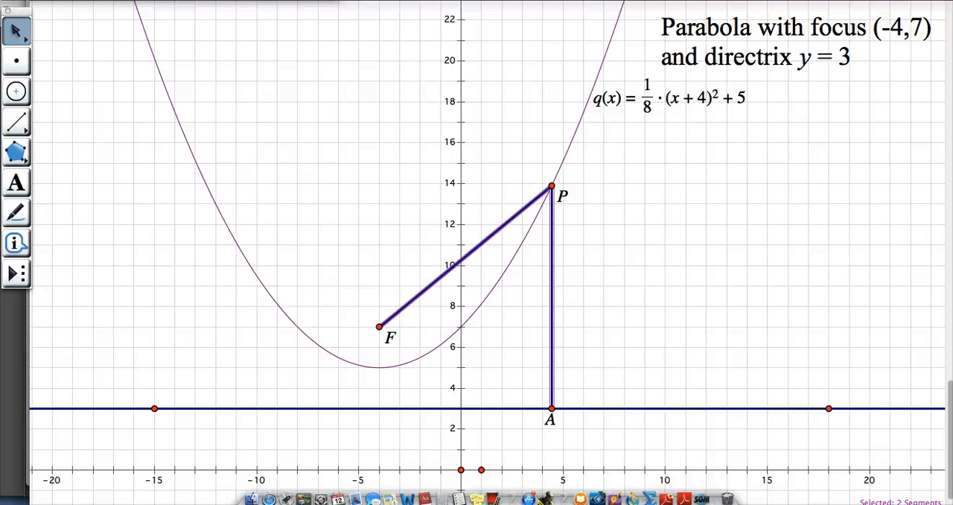
{"action": "left_click", "coordinate": [351, 1]}
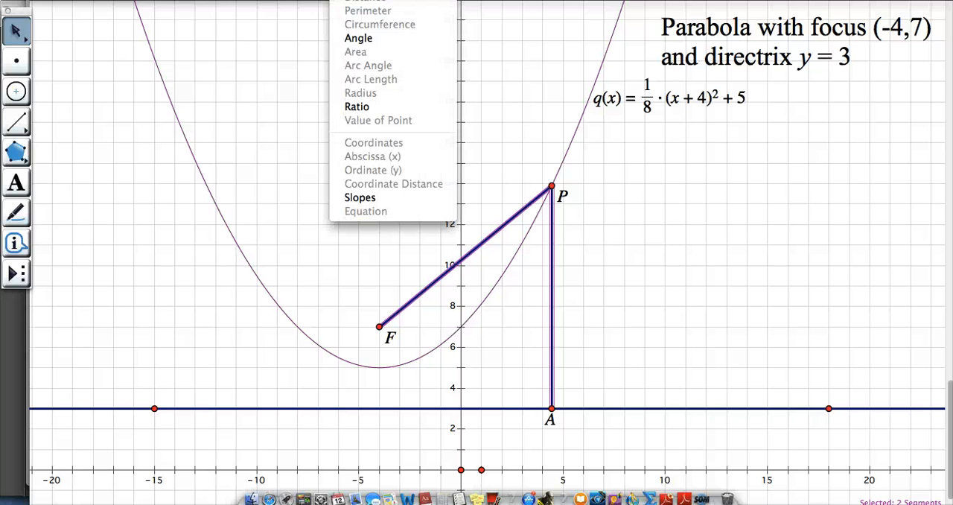
{"action": "left_click", "coordinate": [358, 0]}
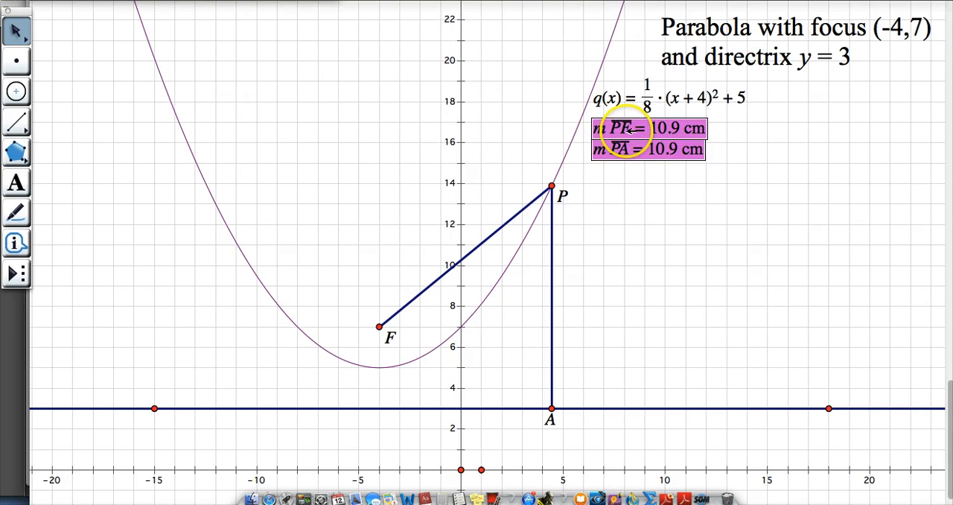
{"action": "left_click_drag", "start_coordinate": [638, 123], "coordinate": [738, 152]}
{"action": "left_click", "coordinate": [795, 242]}
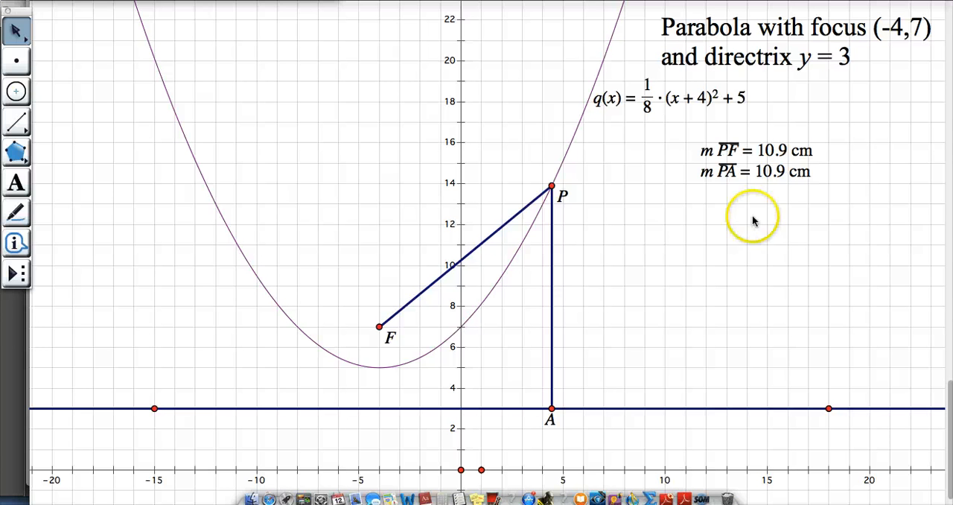
- Move point P along the parabola through the vertex to the left branch, and back to the right branch at about x = 4.8
{"action": "left_click", "coordinate": [552, 185]}
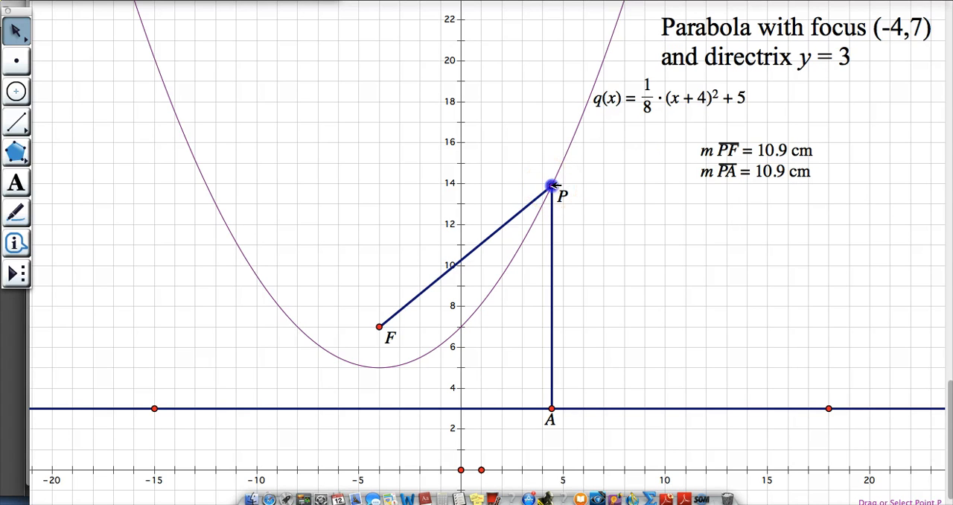
{"action": "left_click_drag", "start_coordinate": [551, 185], "coordinate": [410, 354]}
{"action": "left_click_drag", "start_coordinate": [395, 364], "coordinate": [184, 136]}
{"action": "left_click_drag", "start_coordinate": [237, 214], "coordinate": [564, 170]}
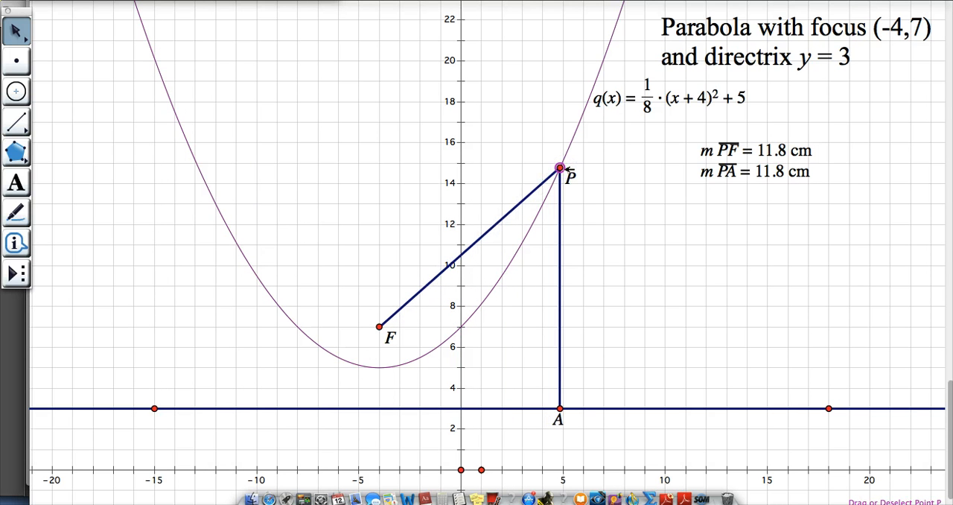